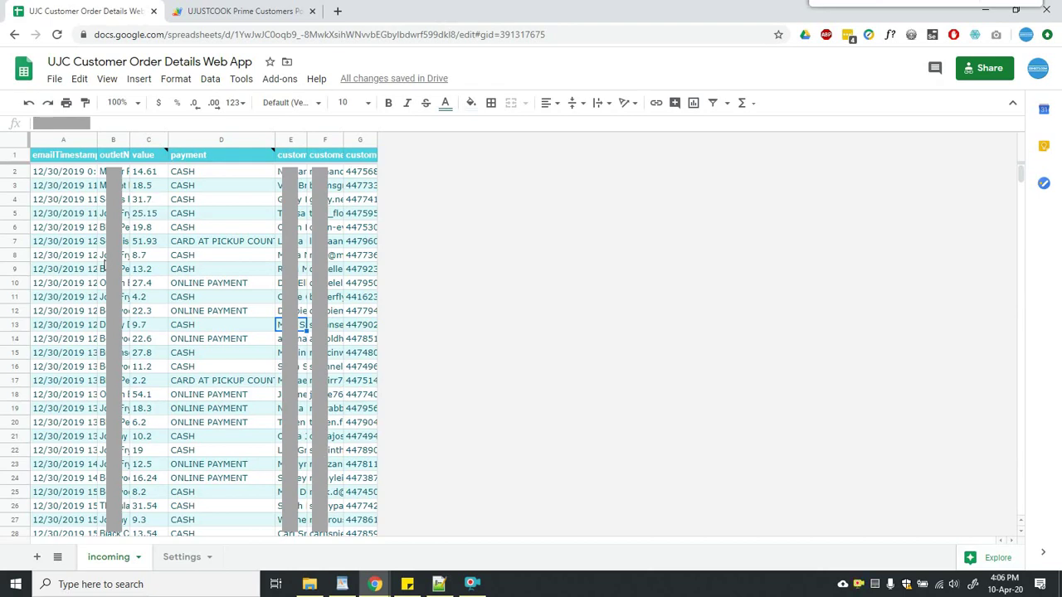
Bring up the UJUSTCOOK Prime Customers Portal login page with its empty user name and password fields
left_click(242, 10)
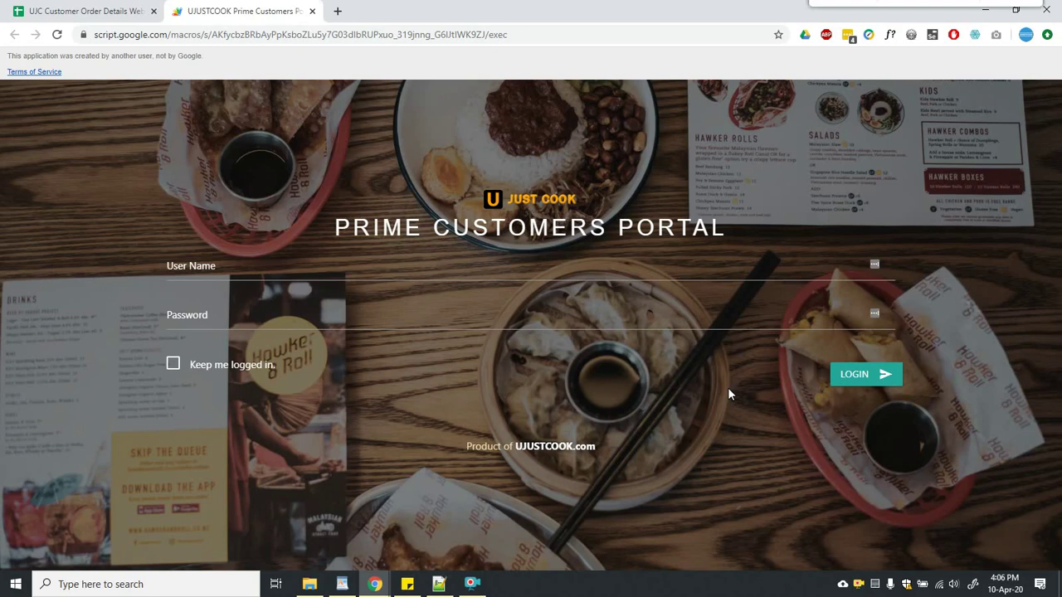
left_click(97, 16)
left_click(241, 11)
Expand the Users Management columns and pick the suggested outlet for the new user in D3
key("ctrl+Page_Up")
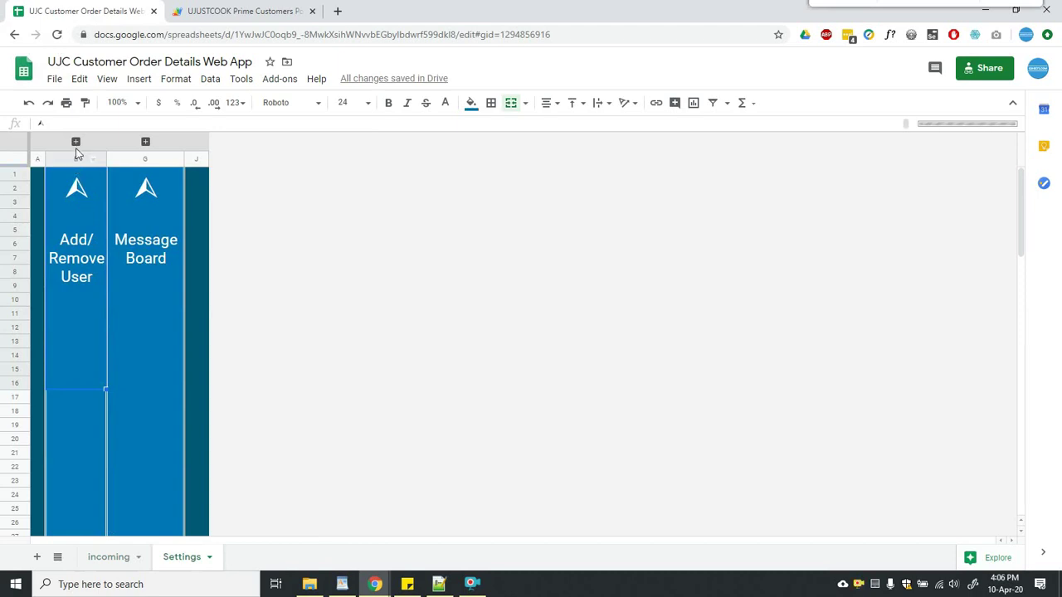
left_click(75, 142)
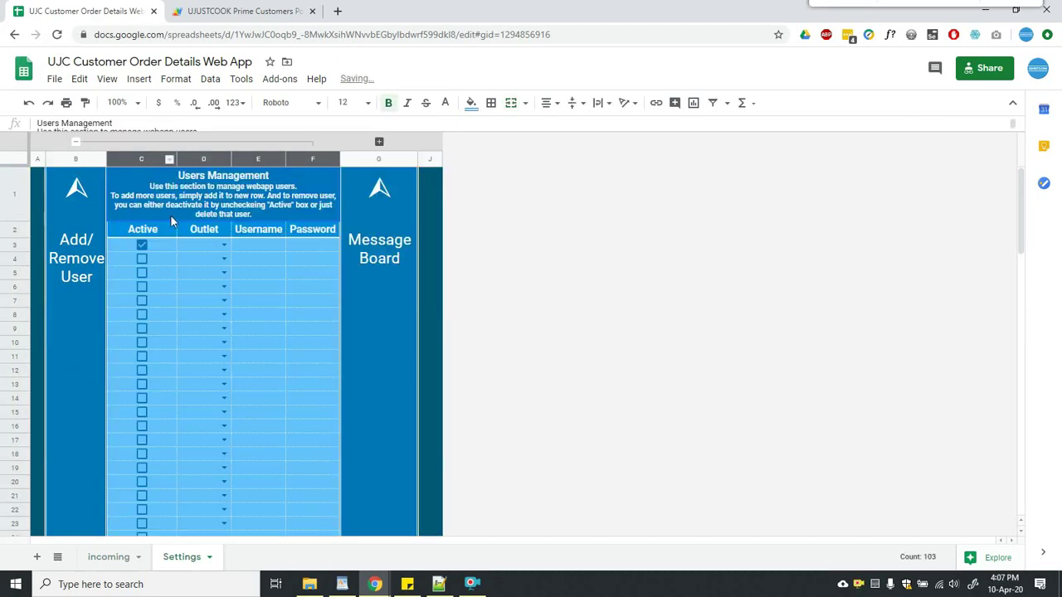
left_click(217, 248)
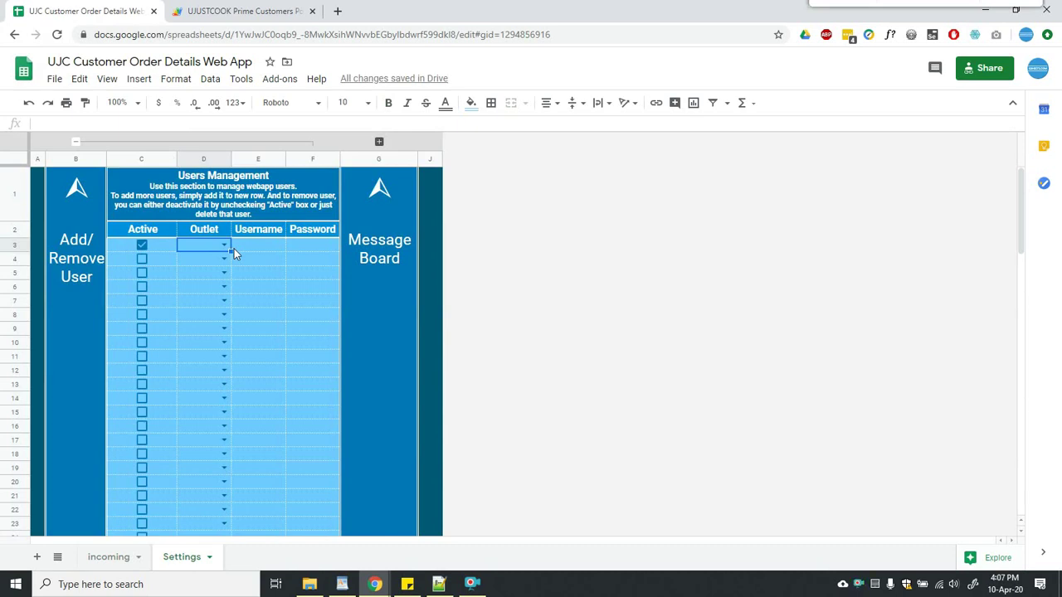
type("andy")
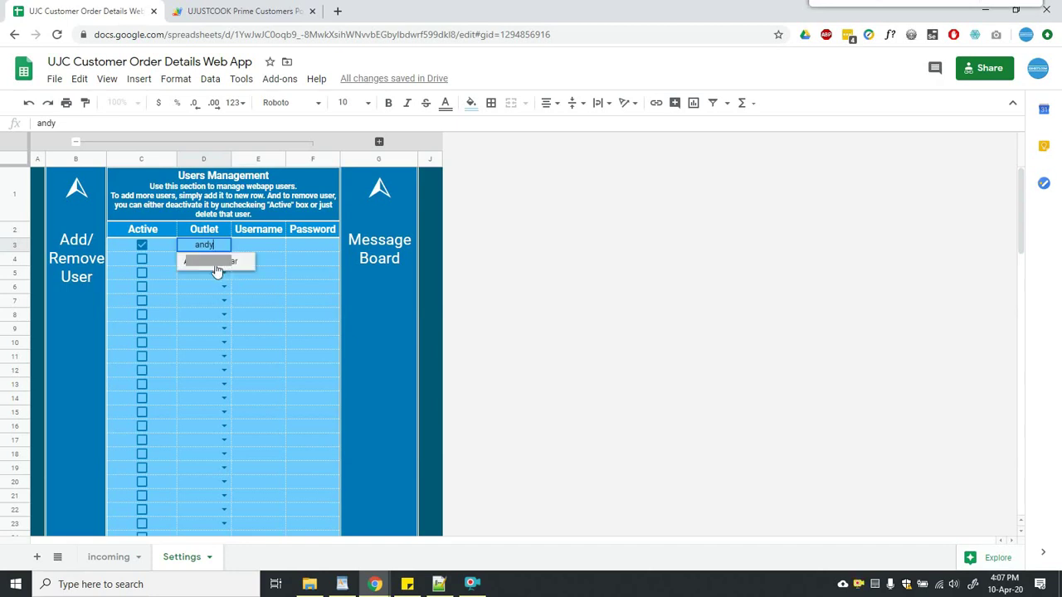
left_click(220, 267)
left_click(261, 249)
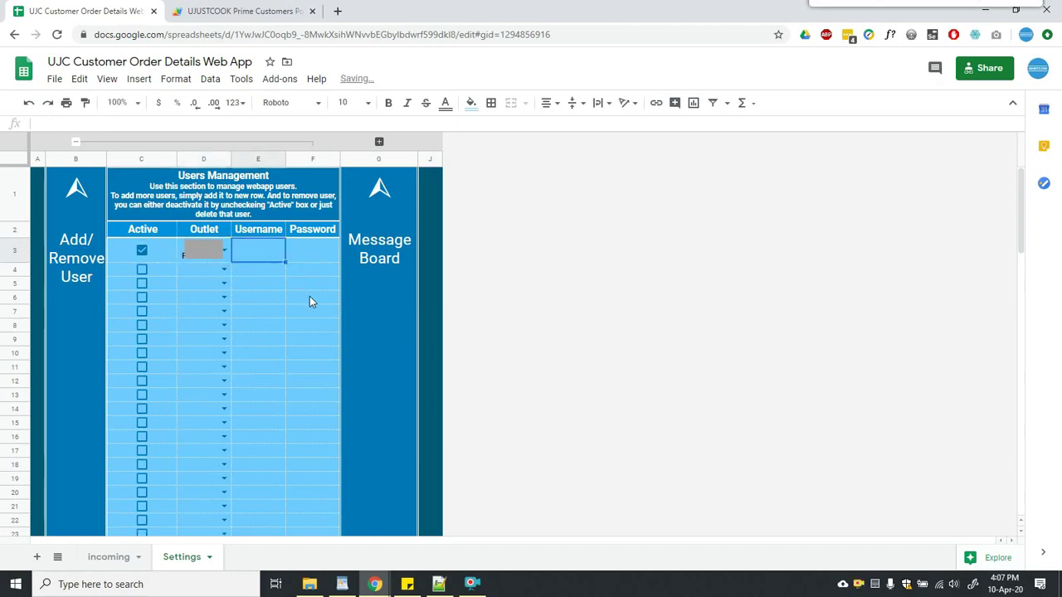
type("An")
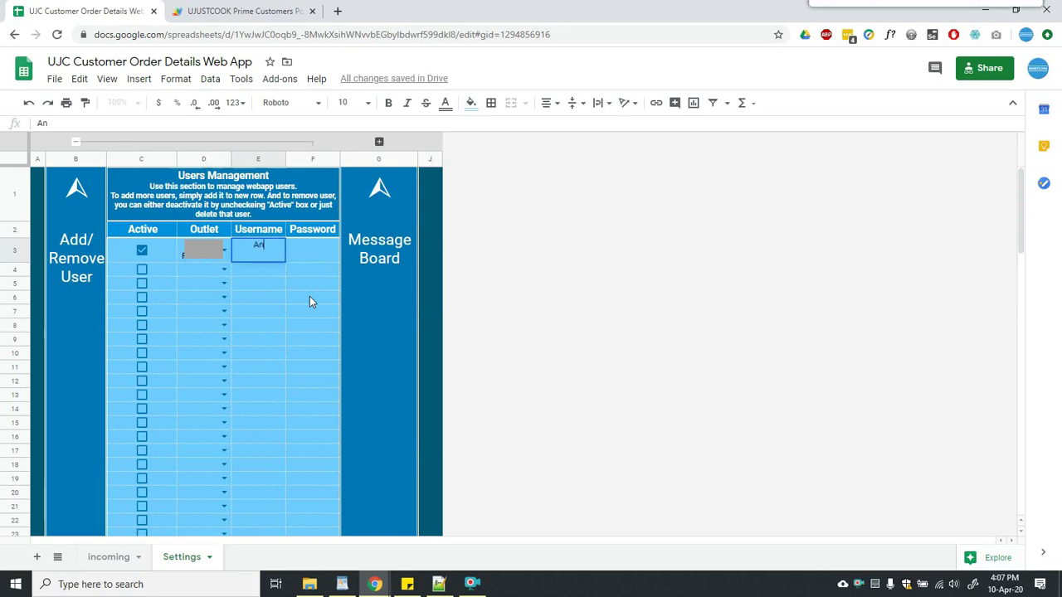
type("dy")
key("Tab")
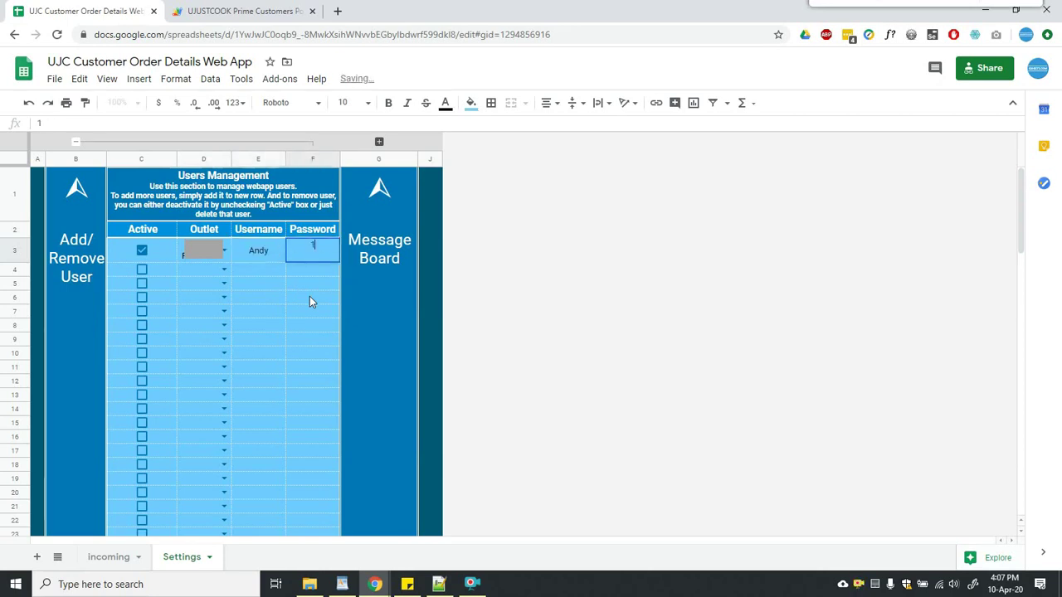
type("123")
key("Return")
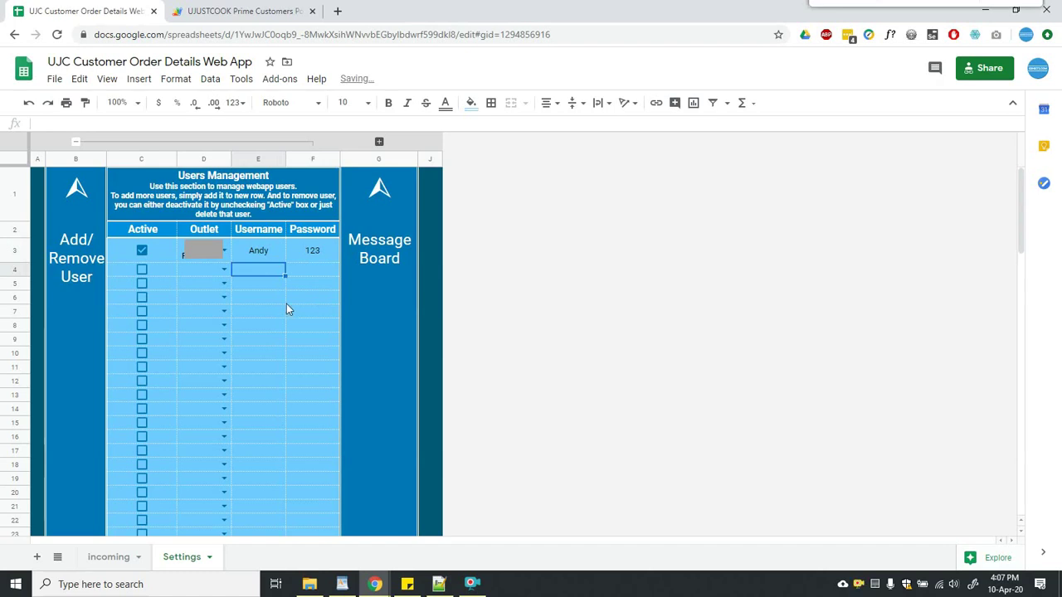
left_click(405, 253)
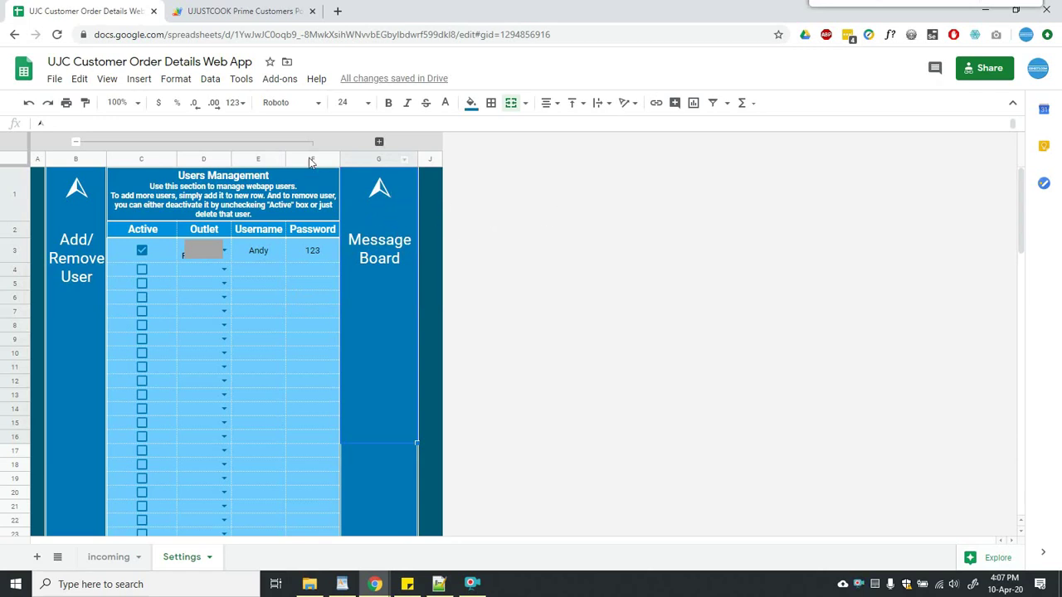
Expand the Message Board columns and inspect the username list and All-row formula
left_click(379, 142)
left_click(427, 214)
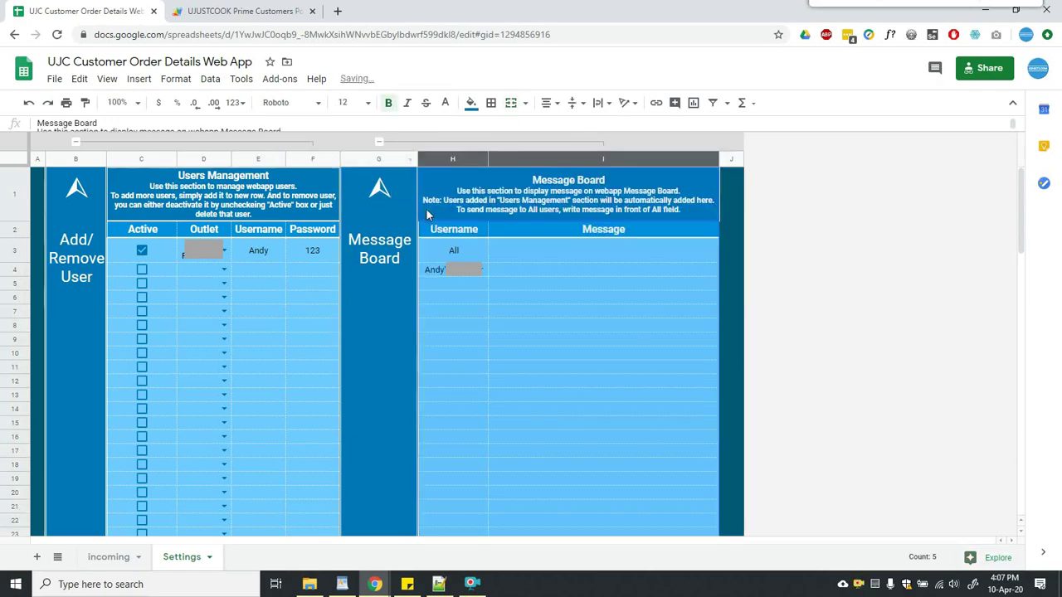
left_click(470, 272)
left_click(467, 258)
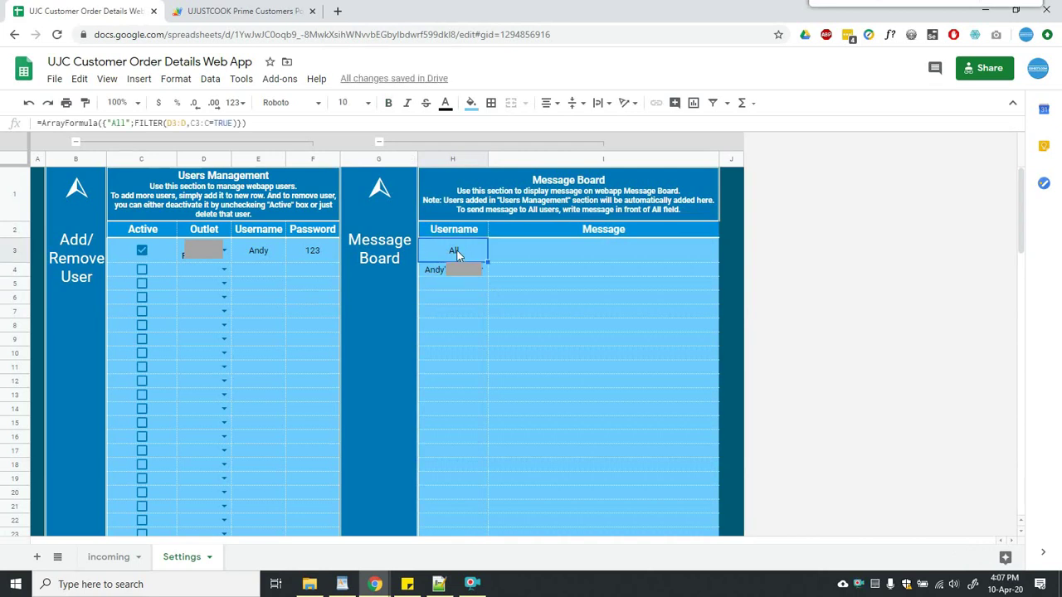
Post 'Hello All' for all users in I3 and 'Hello Andy' for Andy in I4
left_click(544, 254)
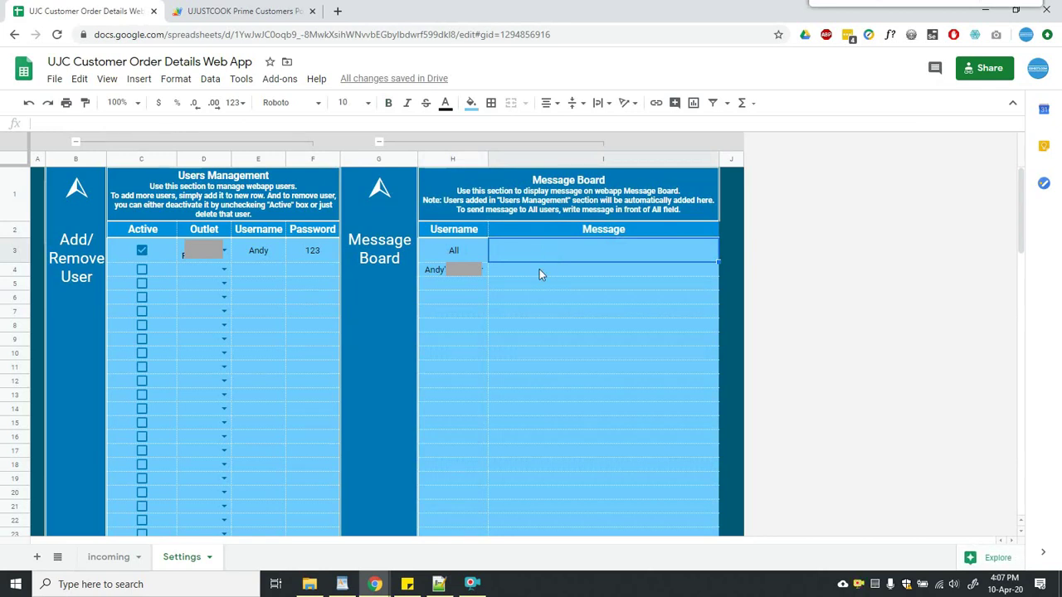
type("Hello A")
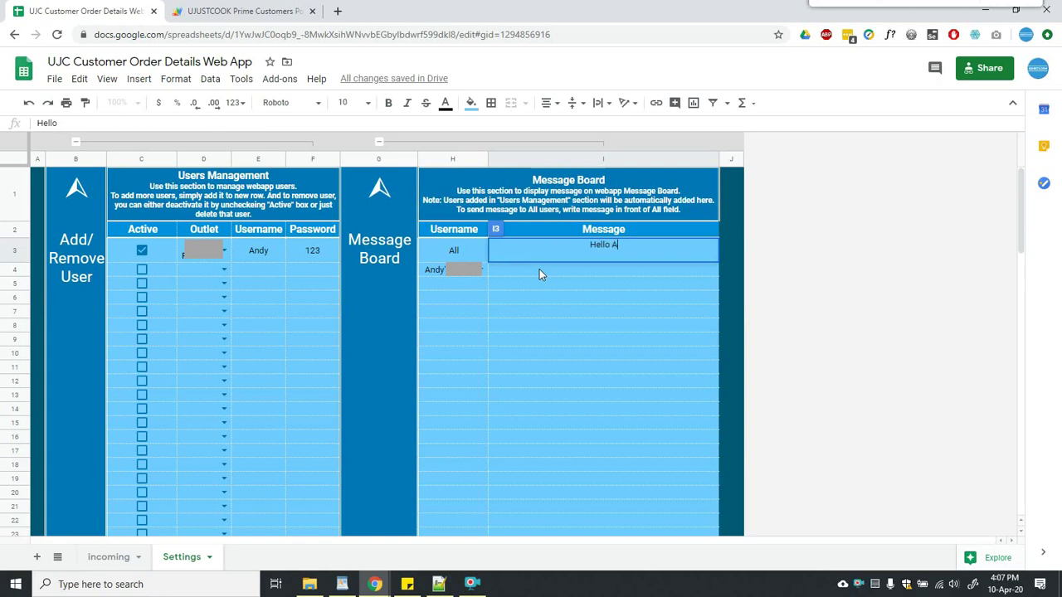
type("ll")
key("Return")
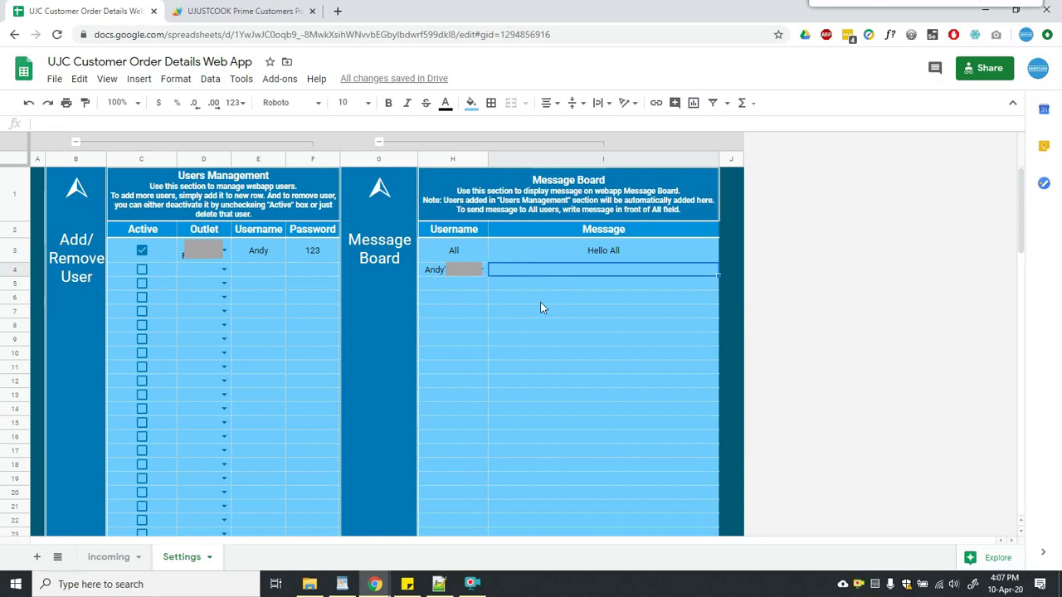
type("Hello All")
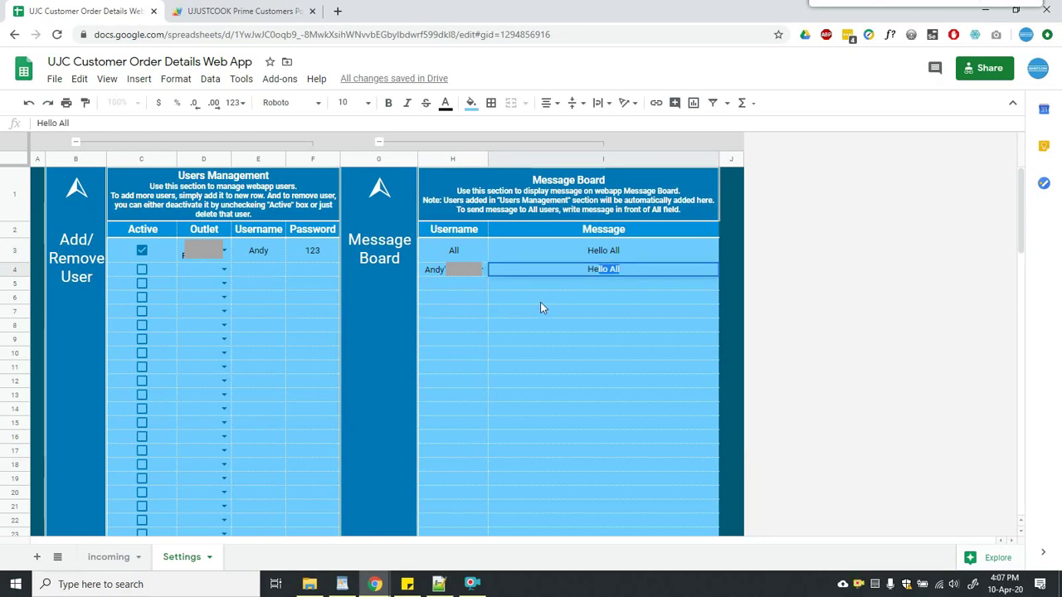
type(" An")
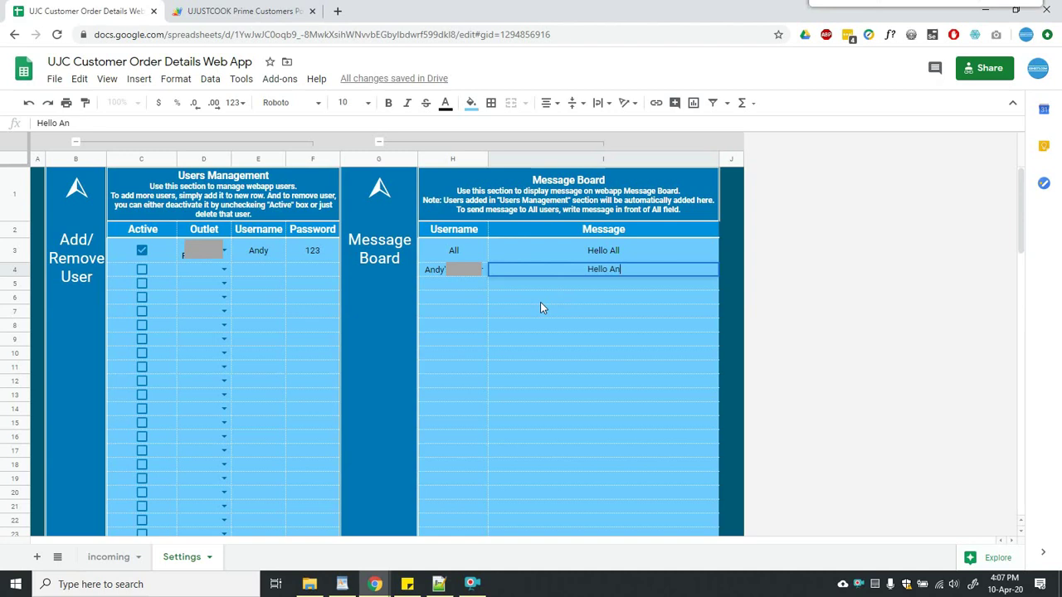
type("dy")
key("Return")
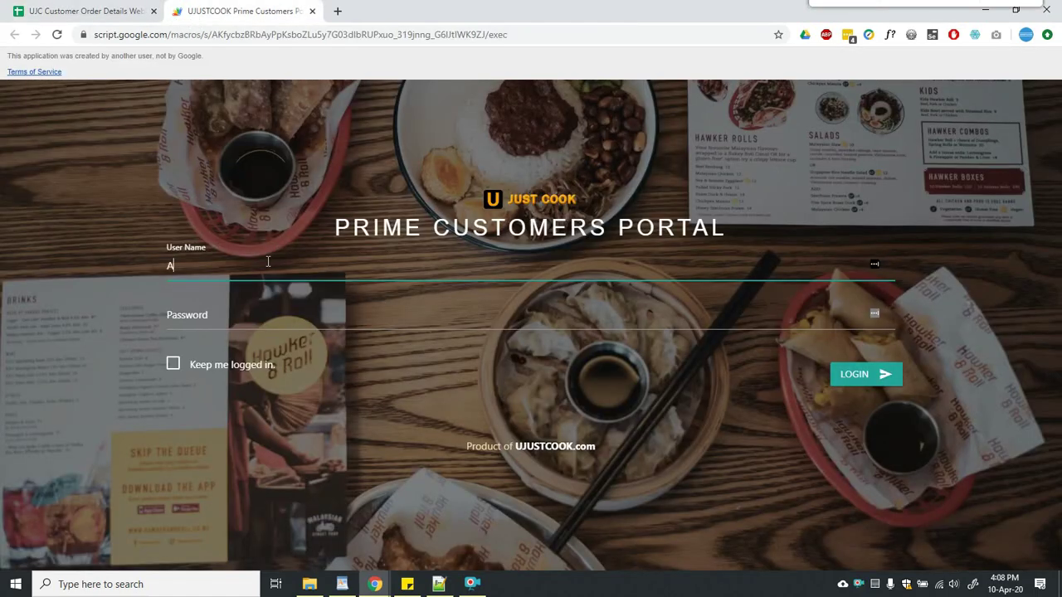
Finish the user name Andy, enter the password, and log in to the portal
type("ndy")
key("Tab")
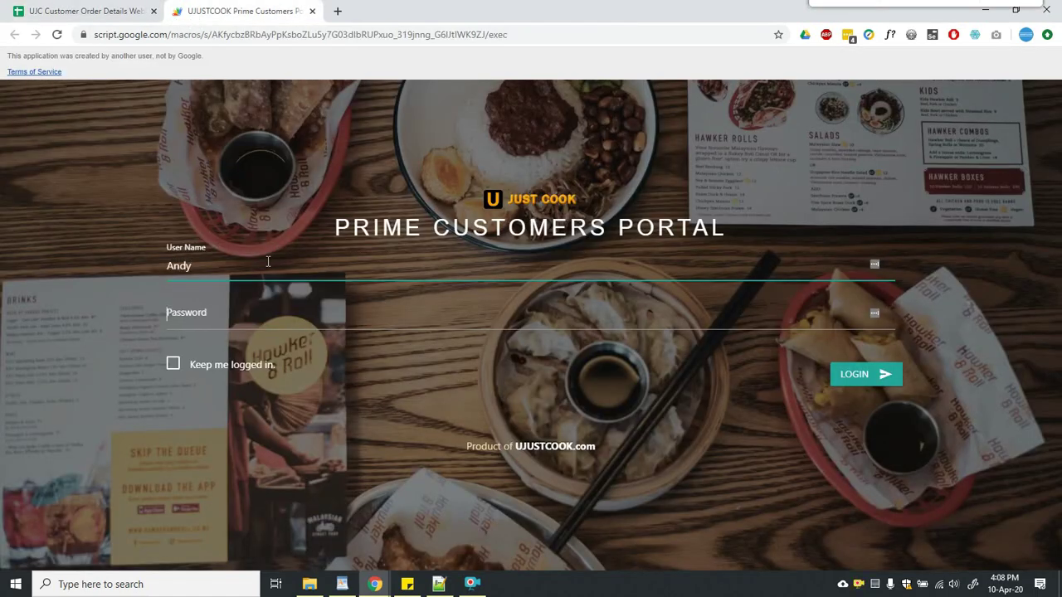
type("a")
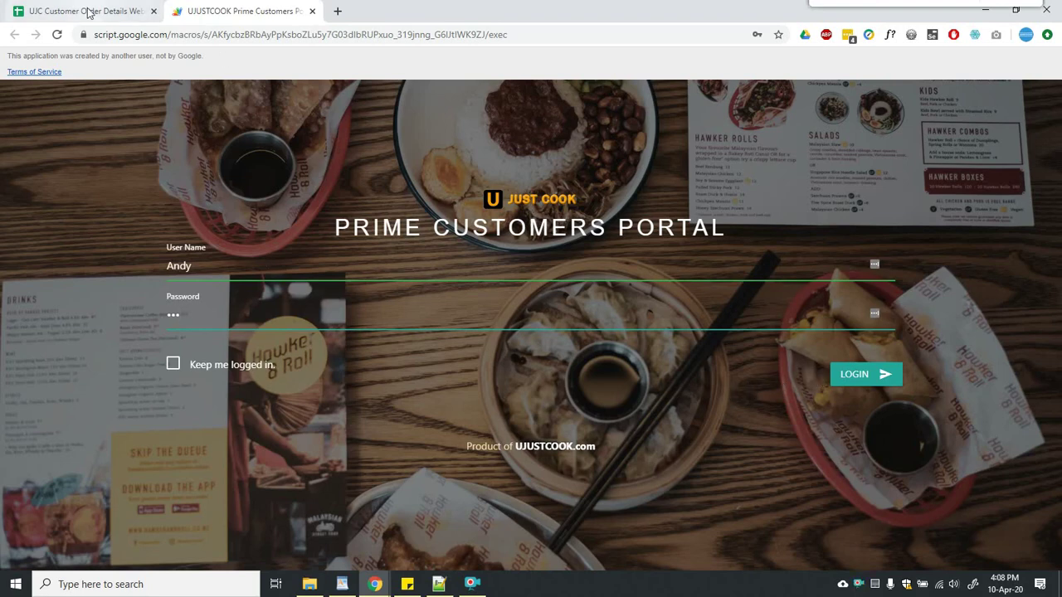
left_click(880, 383)
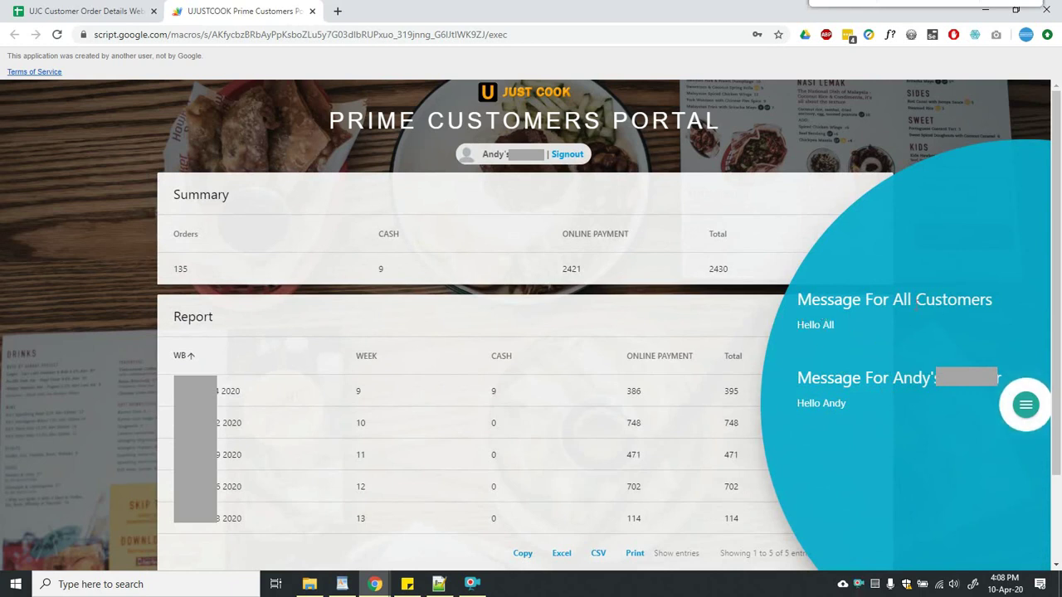
Select the Hello All and Hello Andy messages, then collapse the messages panel
triple_click(802, 325)
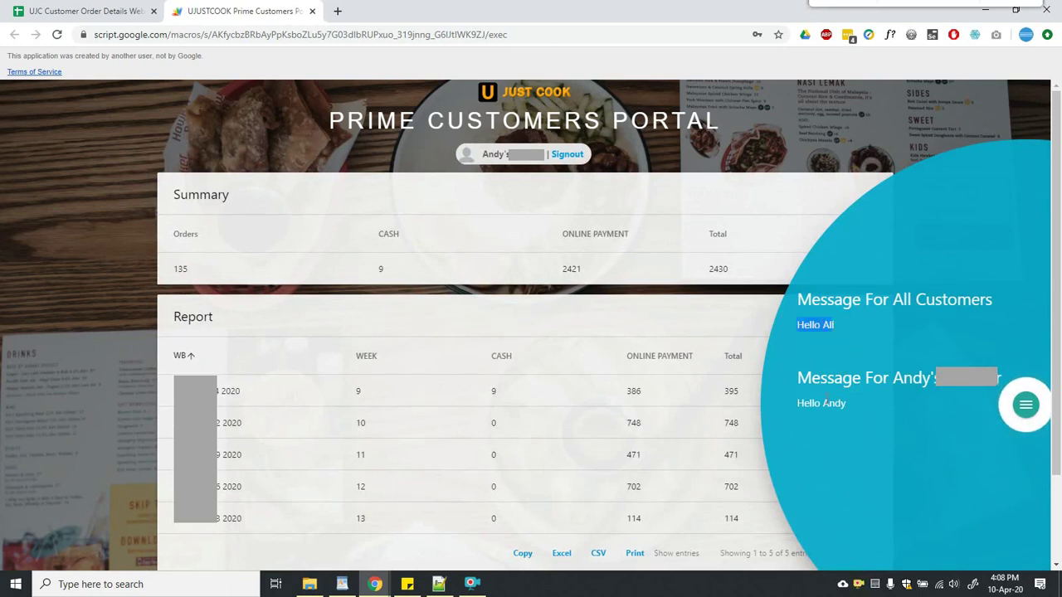
left_click_drag(798, 404, 847, 404)
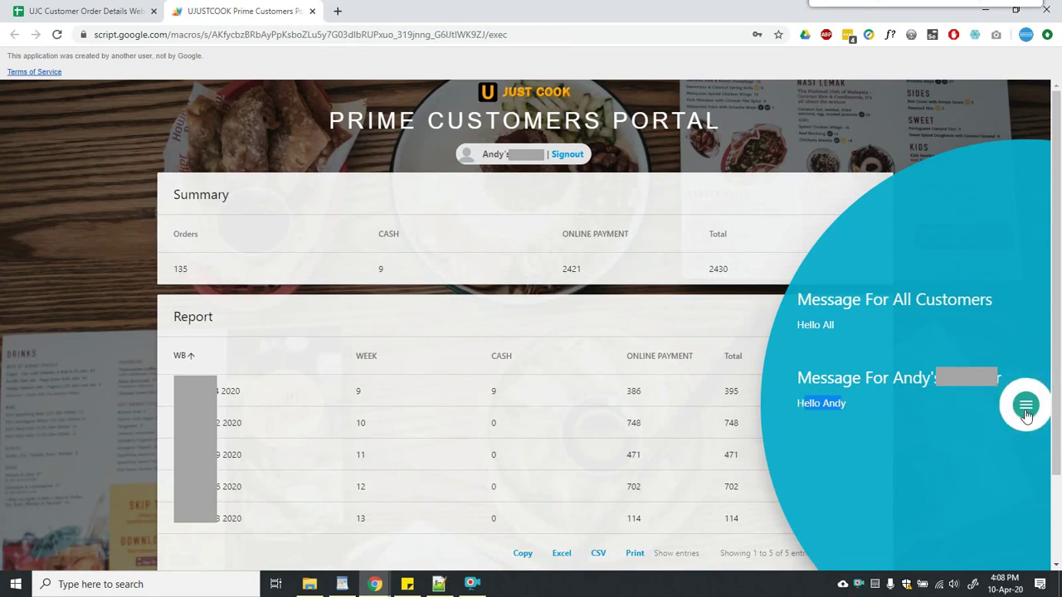
left_click(97, 338)
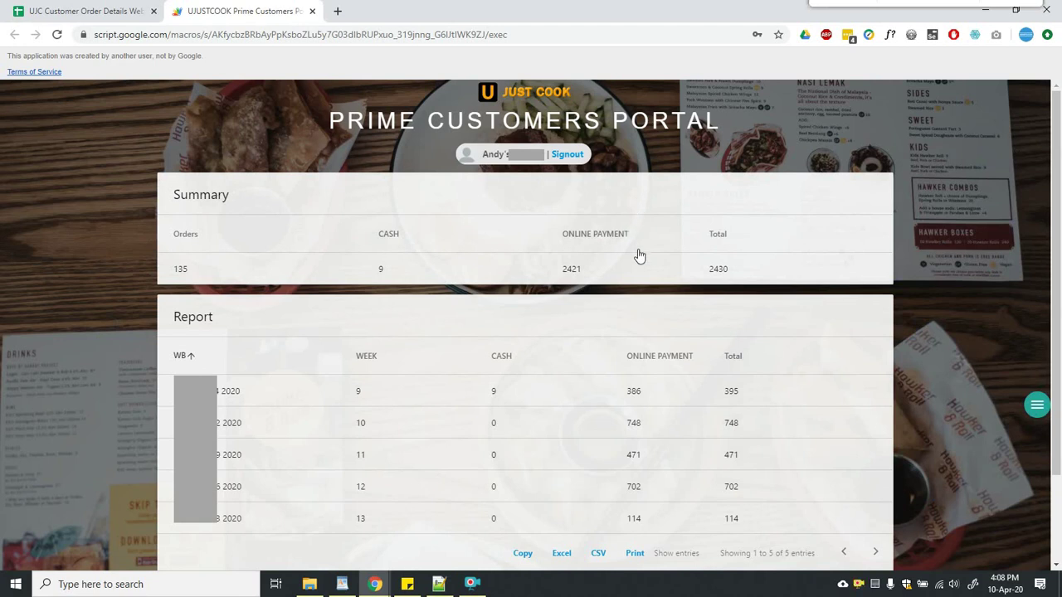
Copy the weekly report's five rows to the clipboard
scroll(636, 254, "down", 1)
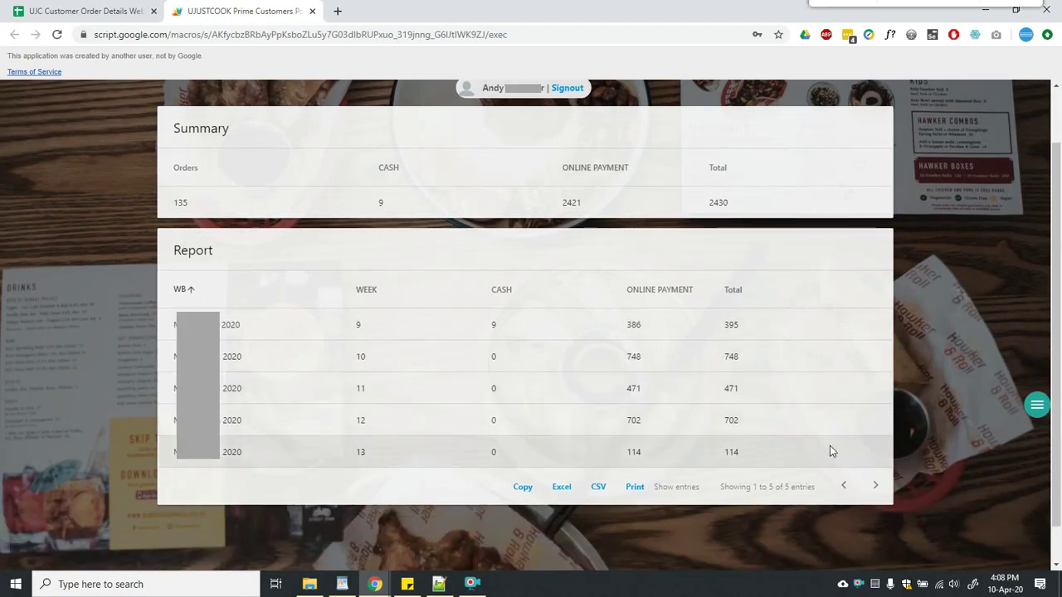
left_click(533, 489)
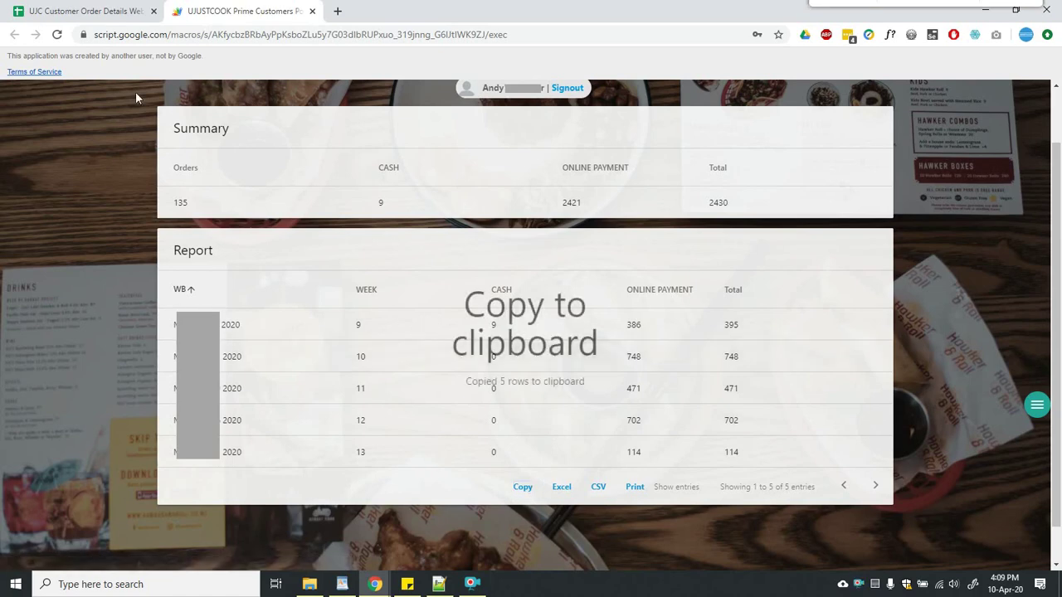
left_click(23, 18)
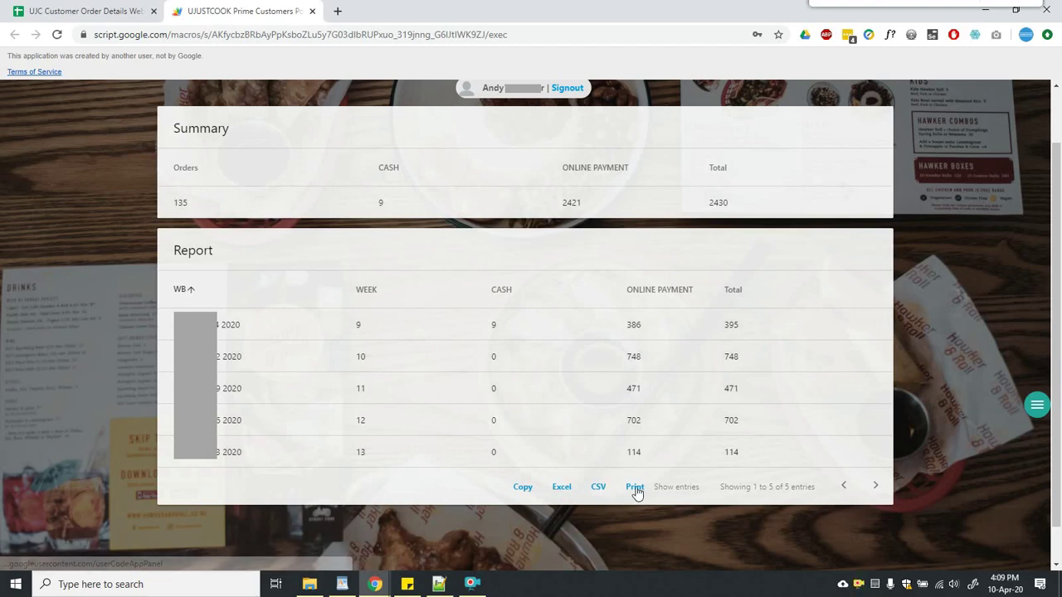
Print the report table and save it as a PDF
left_click(634, 488)
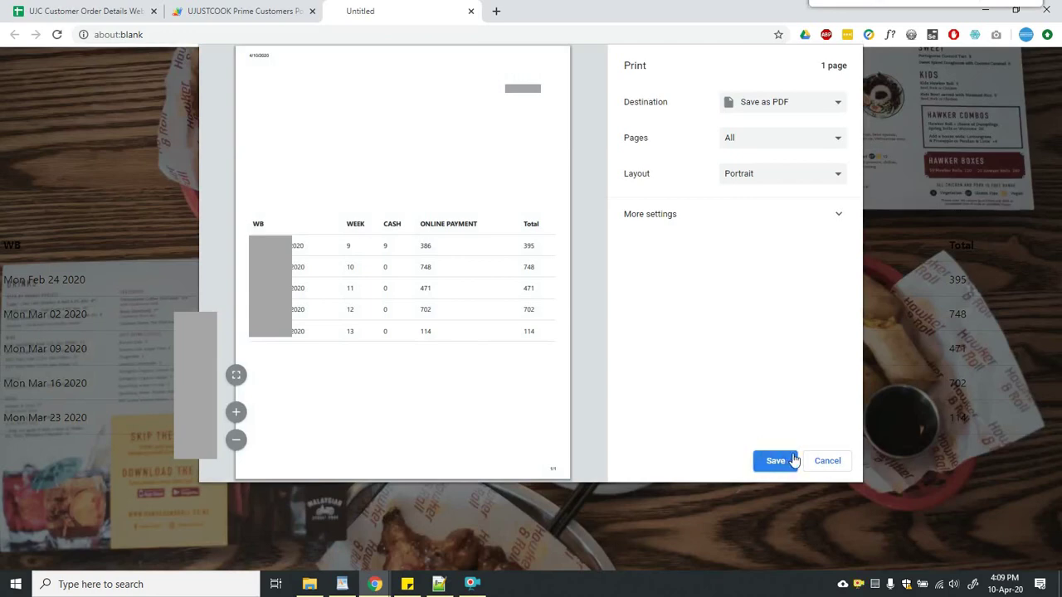
left_click(822, 461)
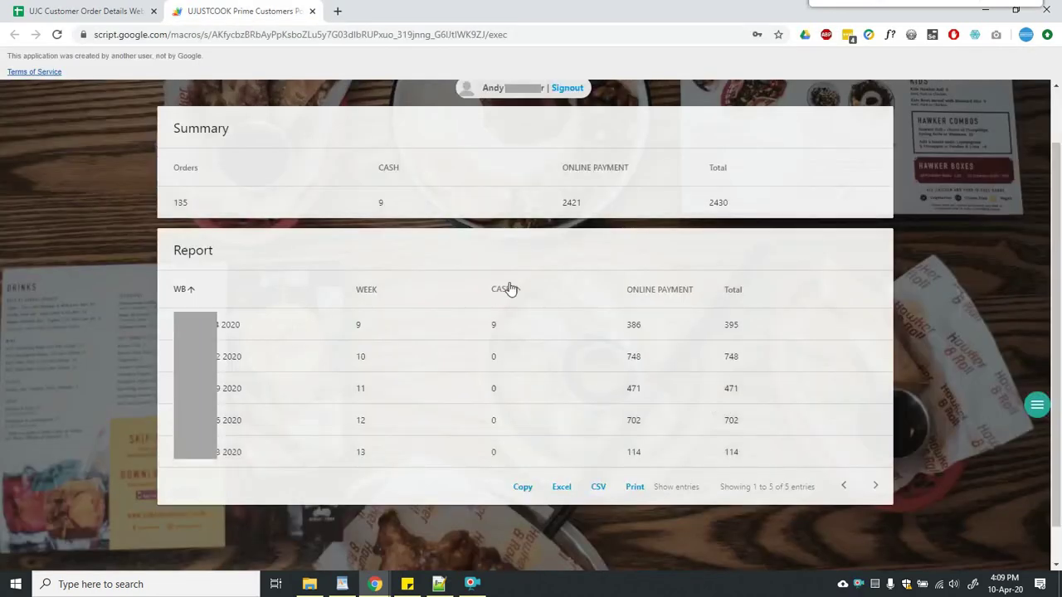
scroll(509, 290, "up", 2)
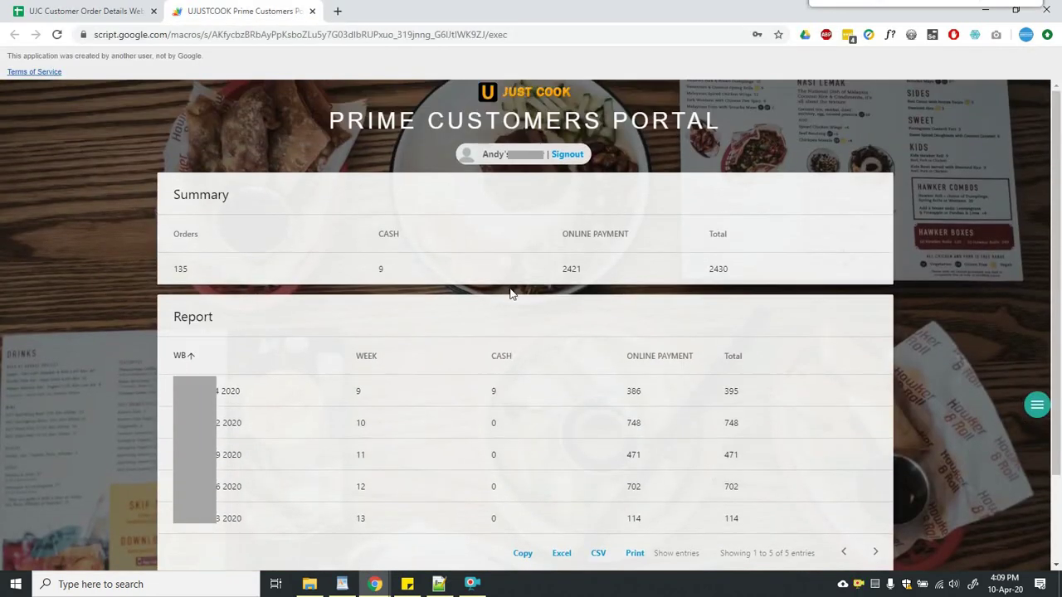